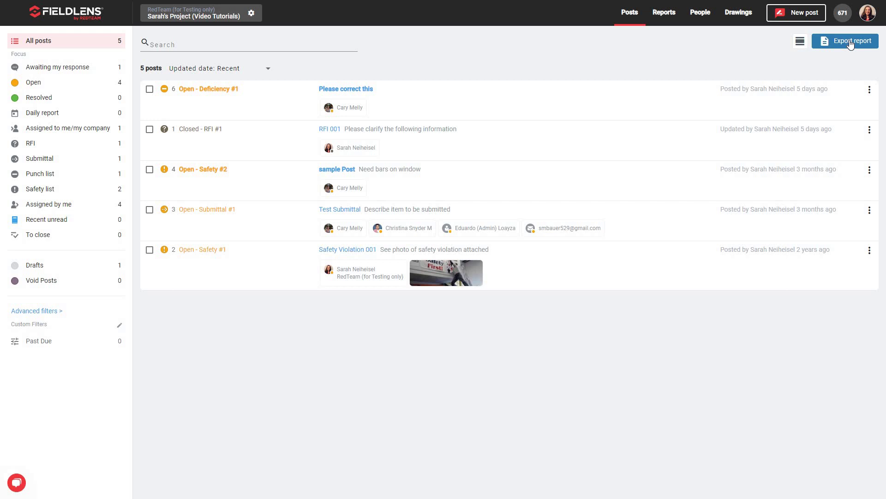
# - Go from Reports to Drawings and open drawing A02 - Cover Sheet in the viewer
pyautogui.click(664, 14)
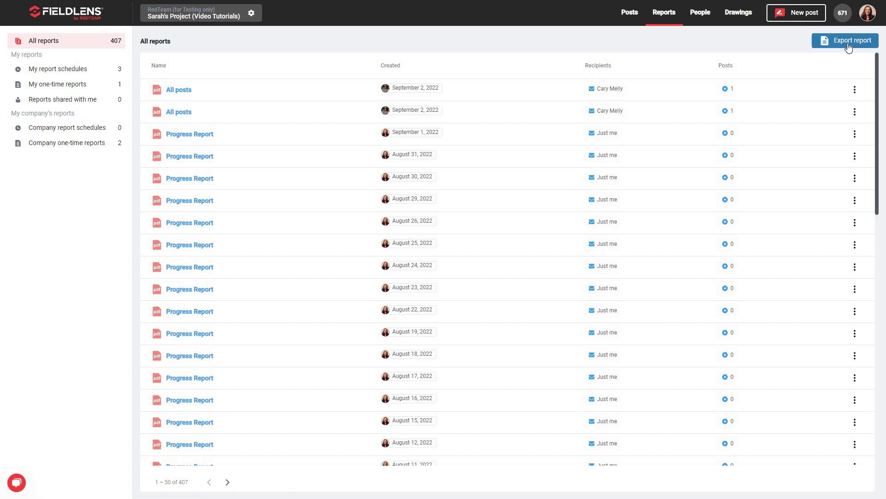
pyautogui.click(740, 13)
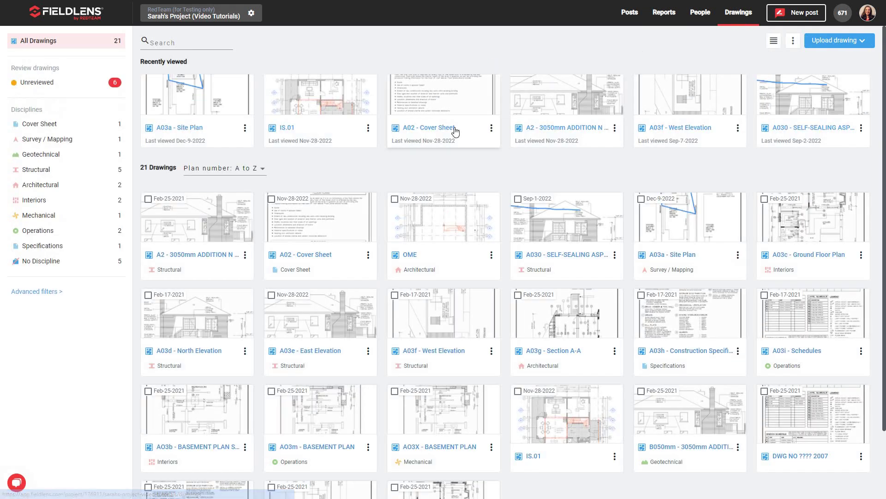
pyautogui.click(454, 129)
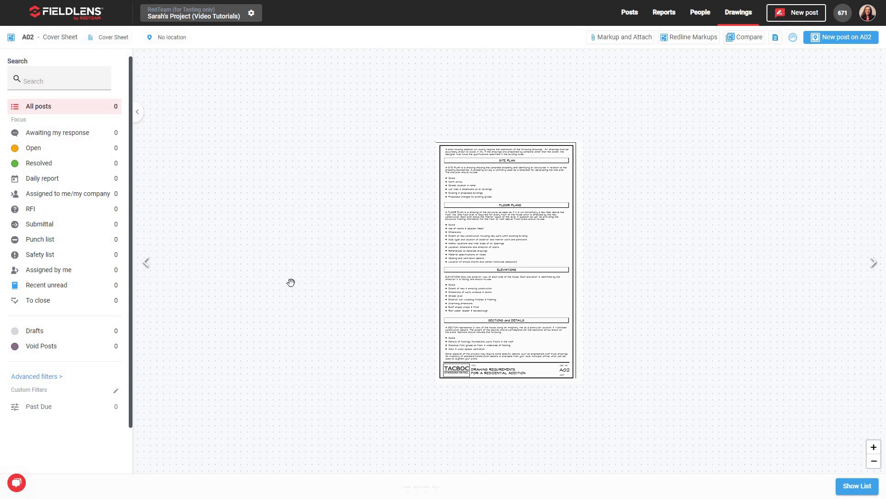
# - Return to the Posts list and start a report export of the posts
pyautogui.click(633, 13)
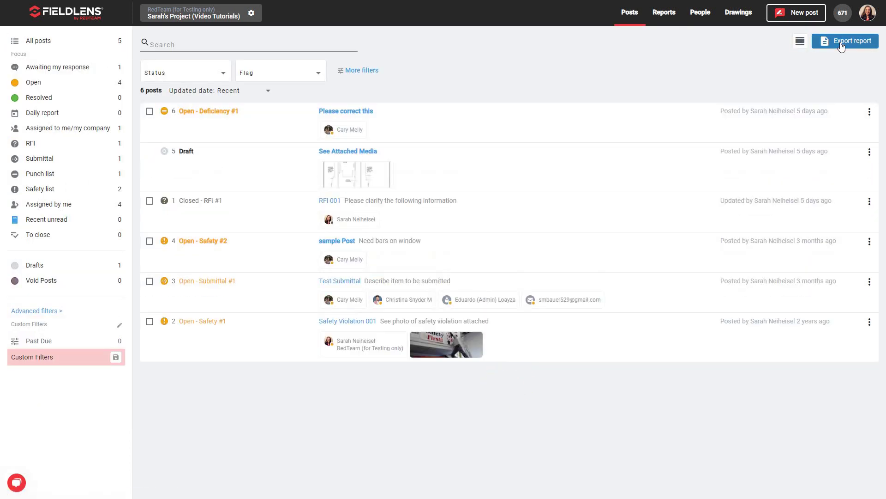
pyautogui.click(840, 43)
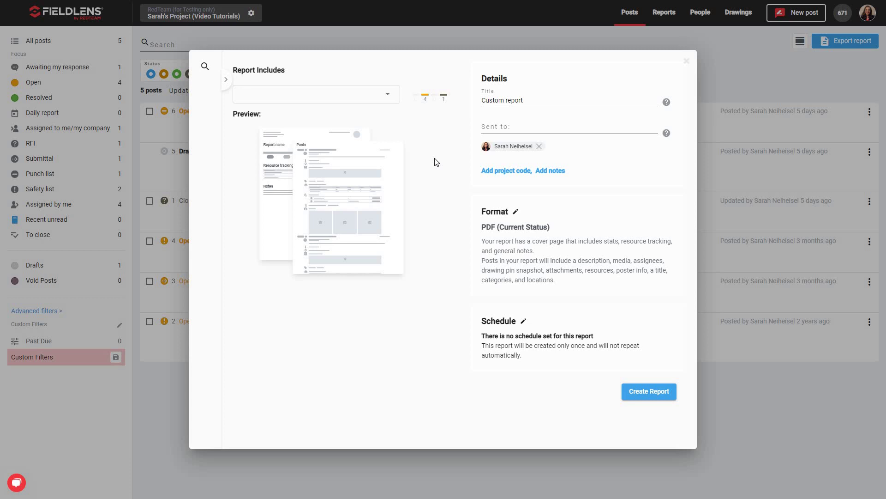
pyautogui.click(387, 95)
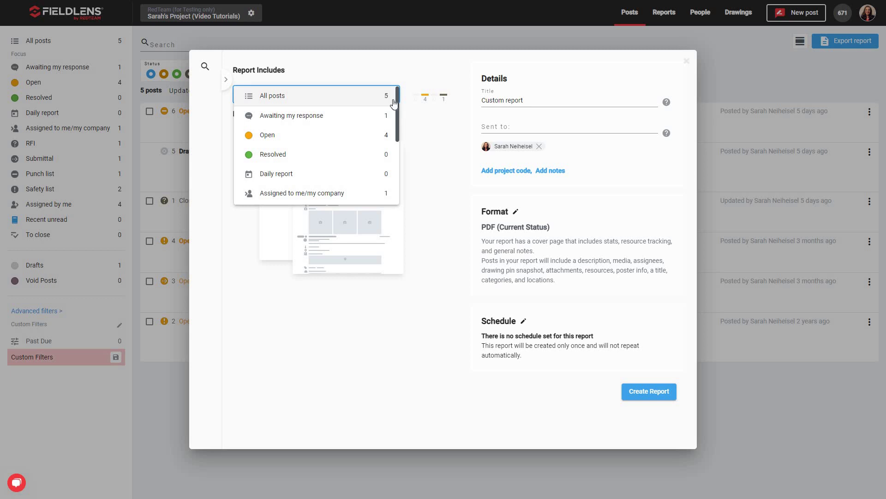
pyautogui.click(437, 144)
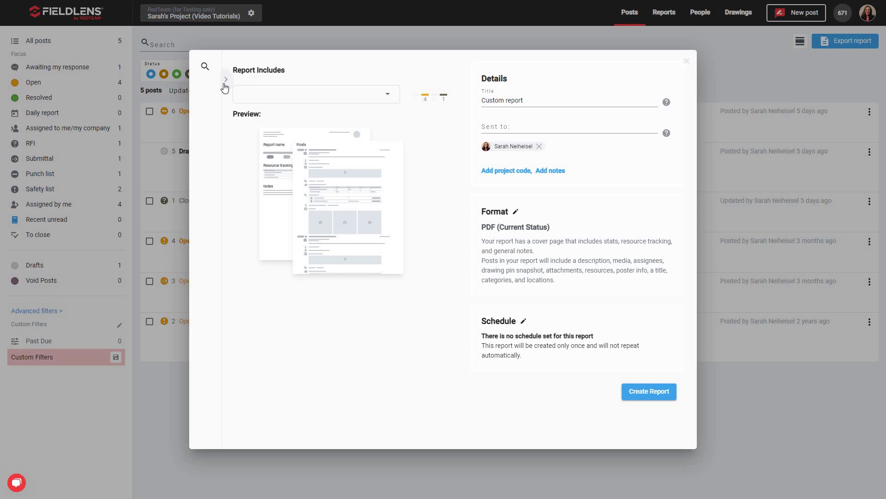
pyautogui.click(389, 102)
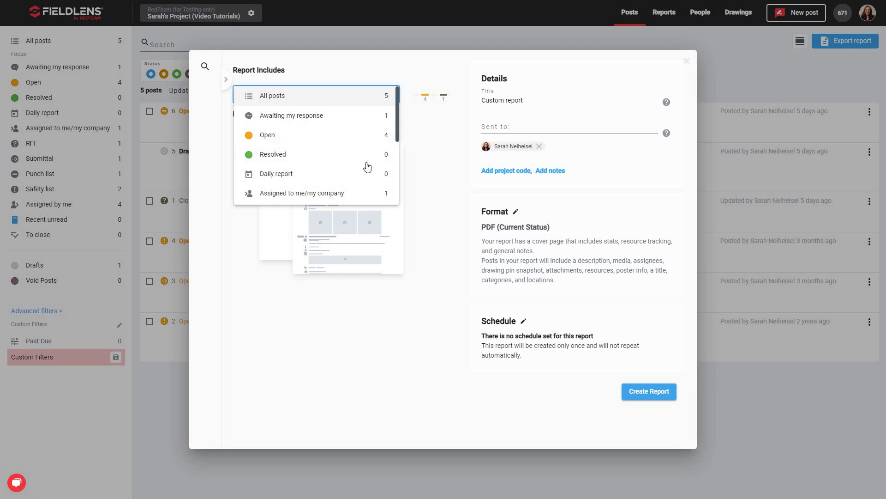
pyautogui.click(233, 90)
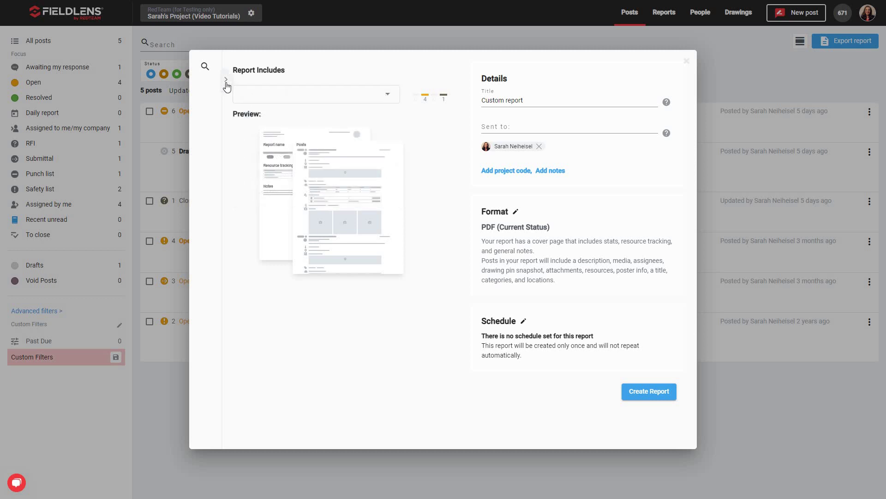
# - Show the advanced post filters, keeping Unassigned, Open, Resolved and Closed statuses all included
pyautogui.click(226, 80)
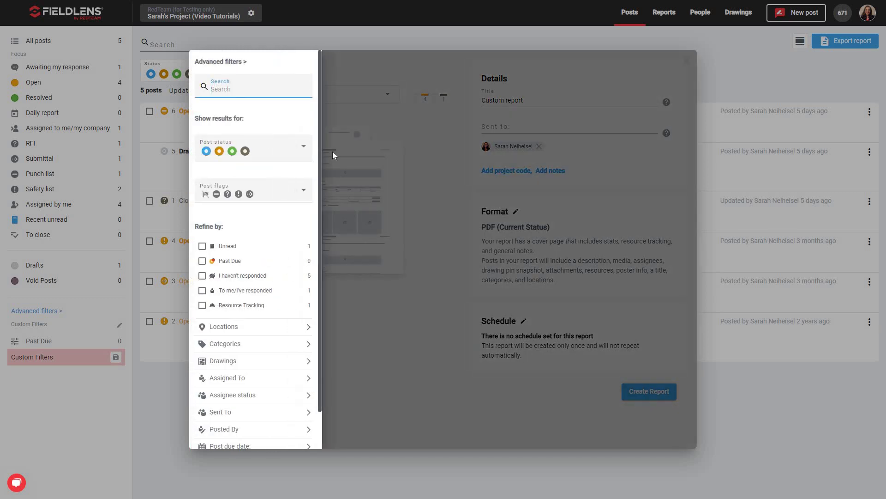
pyautogui.click(412, 176)
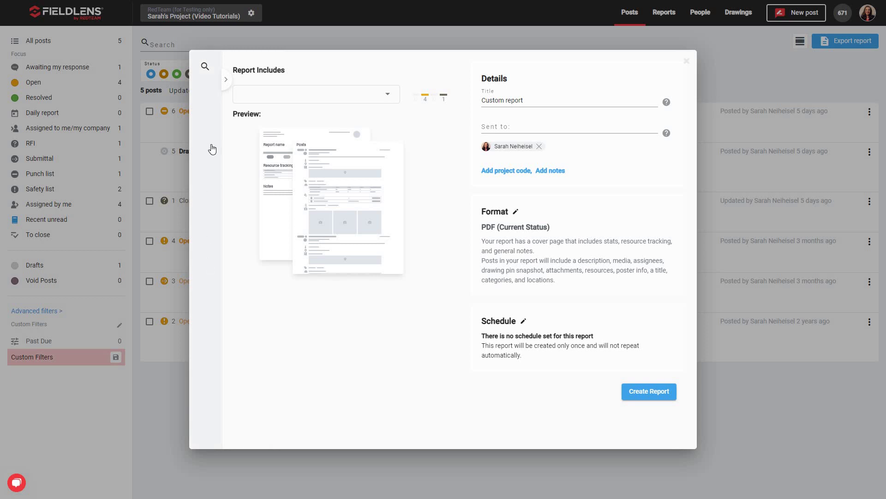
pyautogui.click(204, 228)
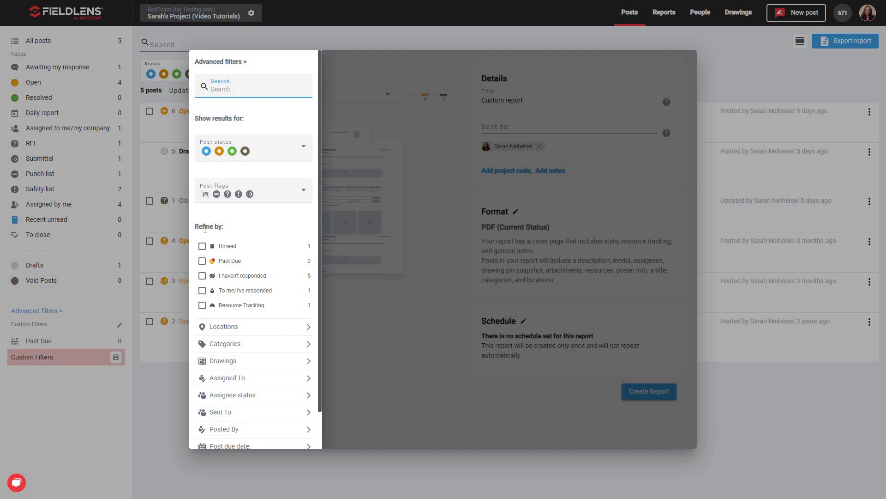
pyautogui.click(300, 148)
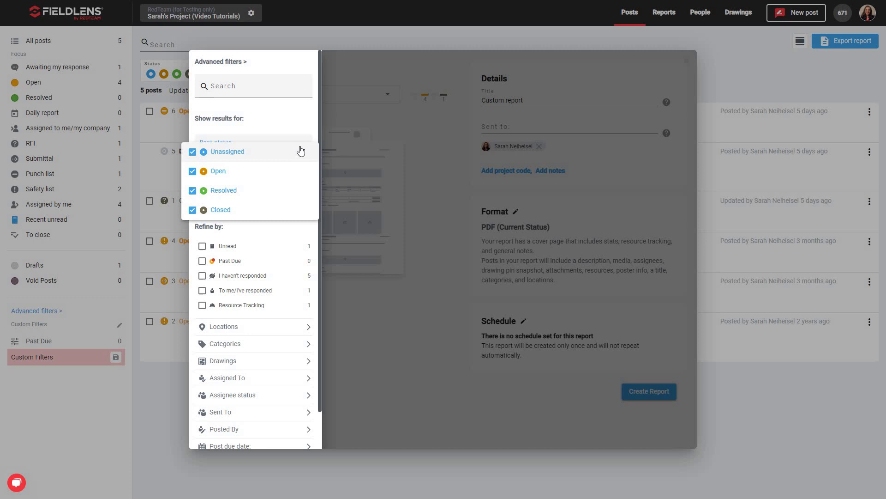
pyautogui.click(303, 230)
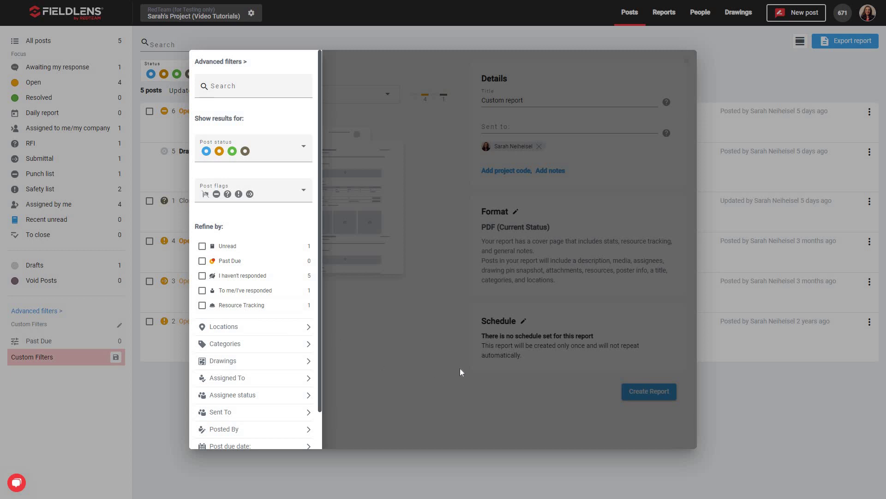
# - Close the advanced filters and retitle the report 'Progress Report'
pyautogui.click(427, 326)
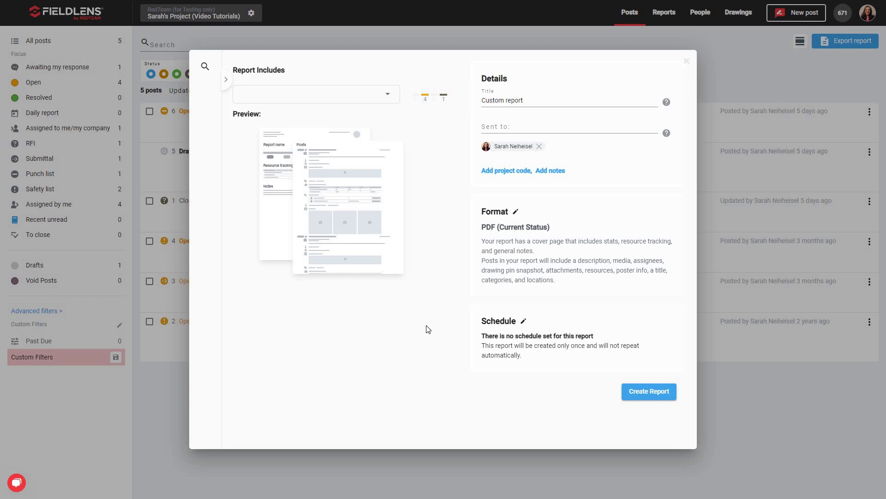
pyautogui.moveTo(535, 101); pyautogui.dragTo(483, 102)
pyautogui.write('Progress Report')
# - Add a second recipient from the contact search, plus empty project code and notes fields
pyautogui.click(514, 127)
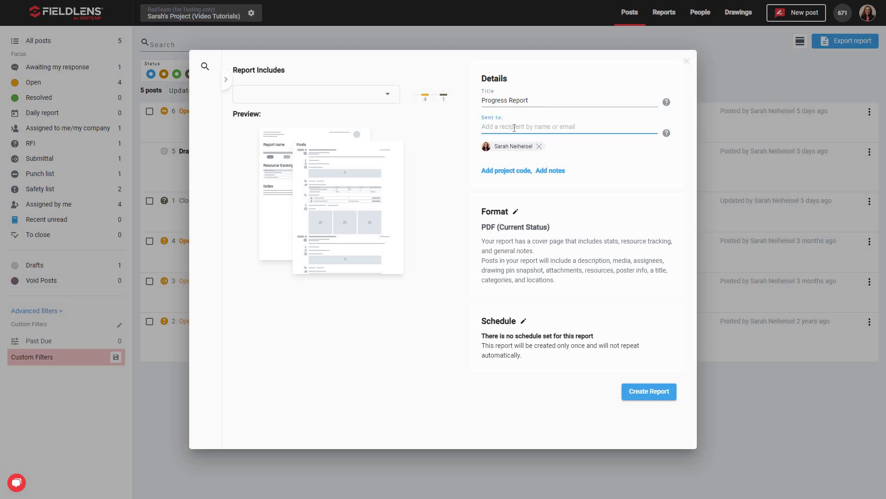
pyautogui.write('eili')
pyautogui.press('BackSpace')
pyautogui.write('Cary')
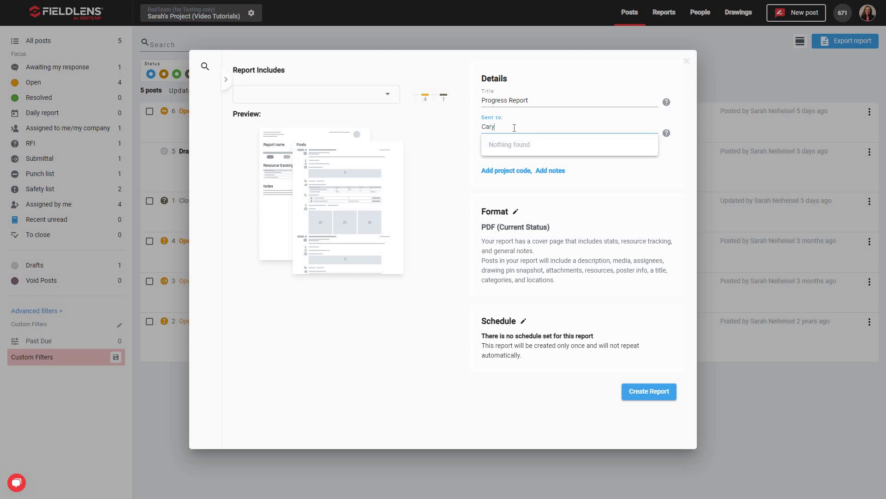
pyautogui.click(516, 145)
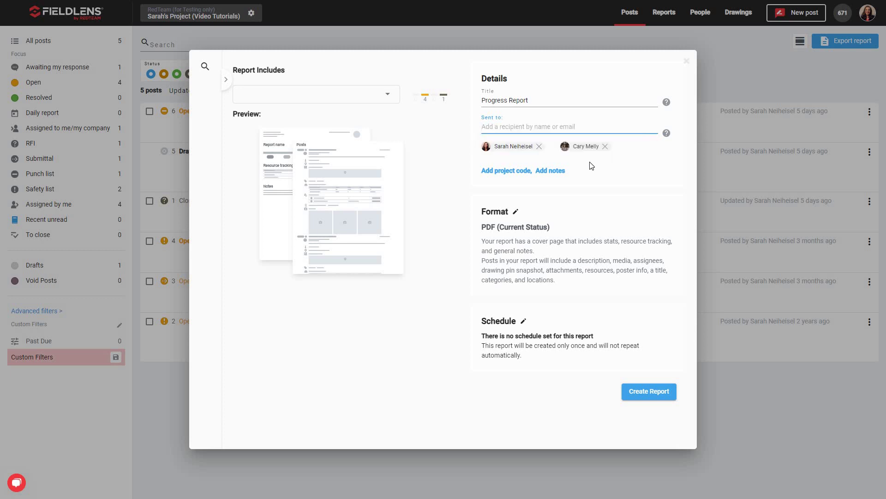
pyautogui.click(504, 177)
pyautogui.click(505, 197)
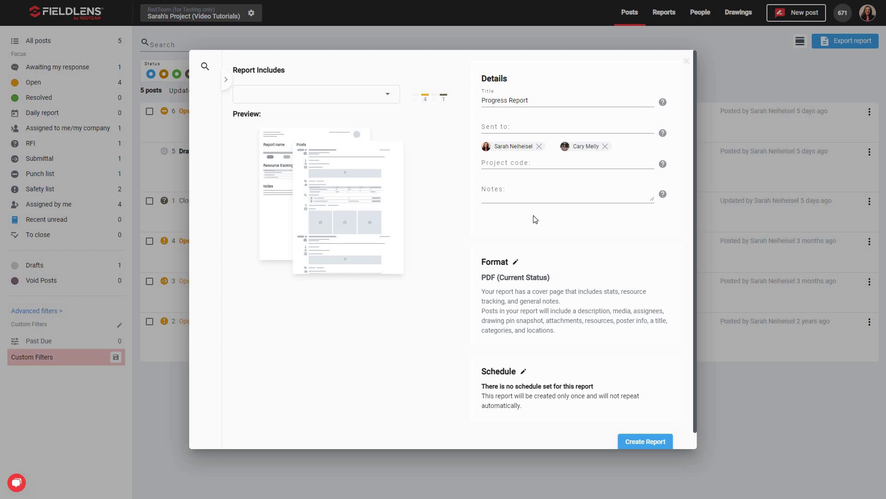
# - Keep PDF output and, after trying Compact, Drawing Status and Full History, choose the Custom layout
pyautogui.click(516, 263)
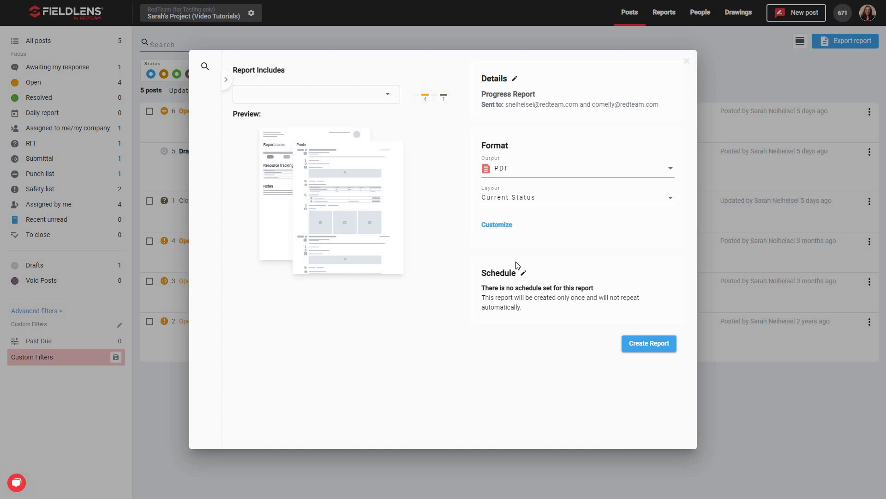
pyautogui.click(670, 169)
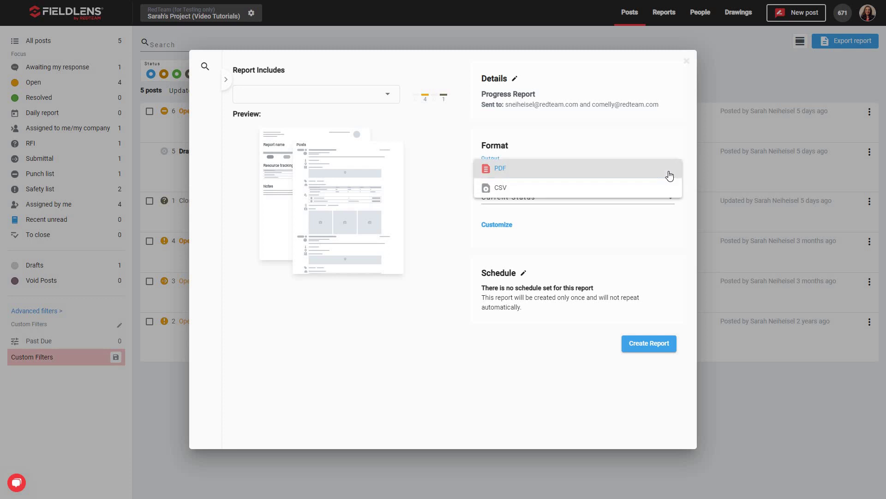
pyautogui.click(572, 232)
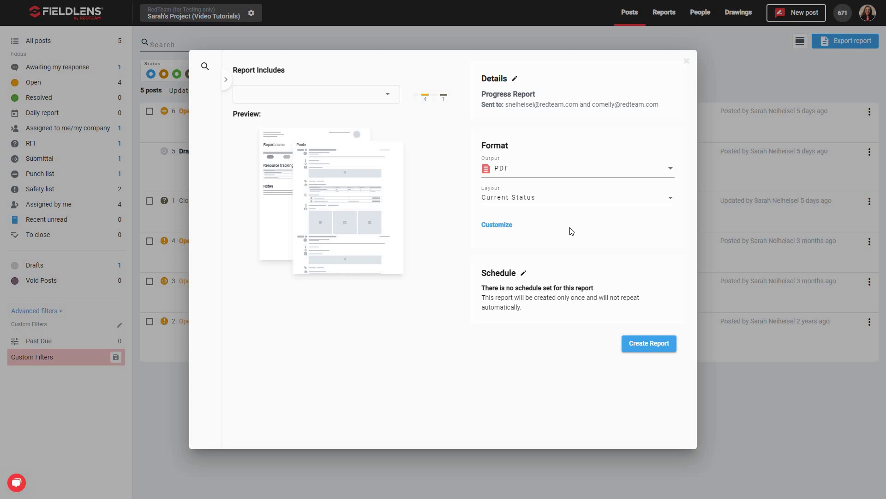
pyautogui.click(670, 199)
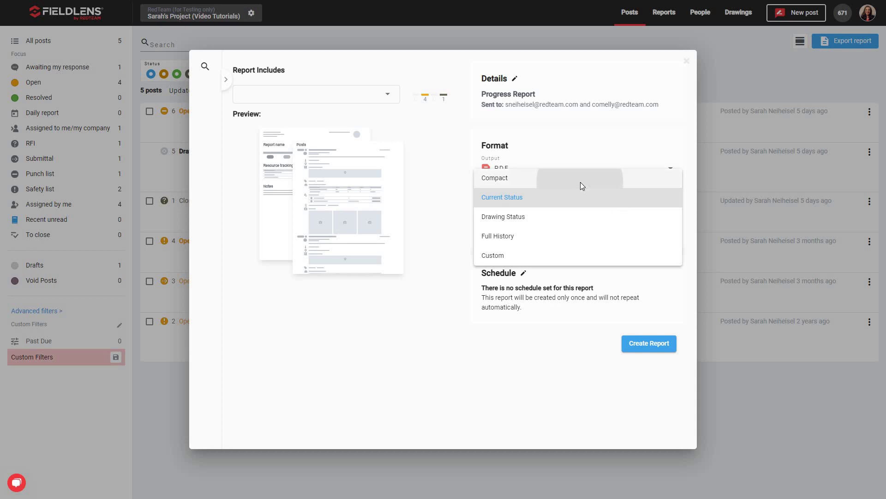
pyautogui.click(581, 182)
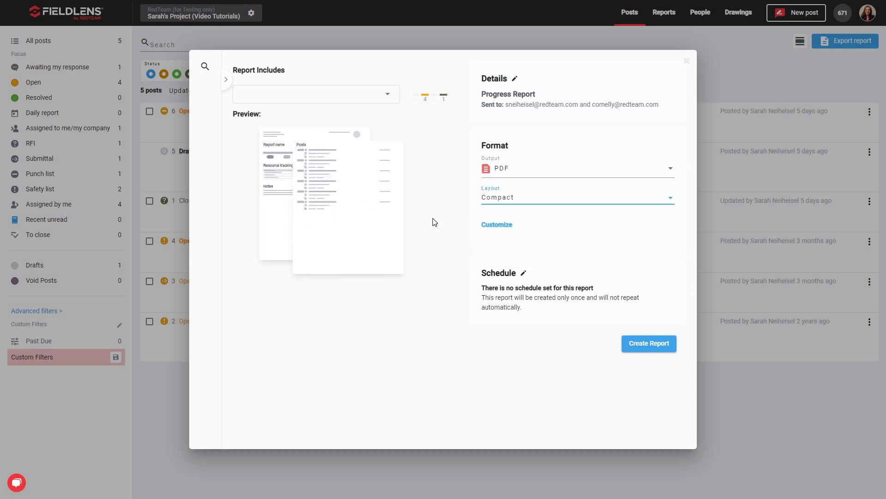
pyautogui.click(599, 203)
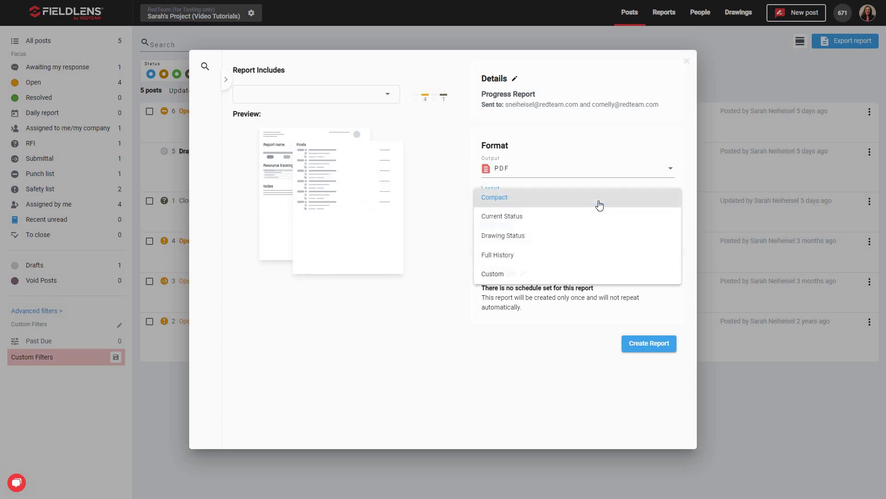
pyautogui.click(571, 244)
pyautogui.click(576, 204)
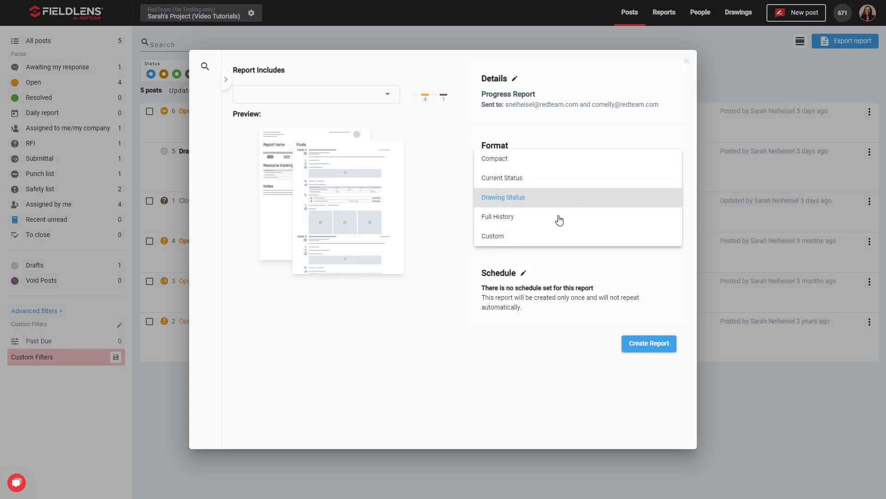
pyautogui.click(524, 222)
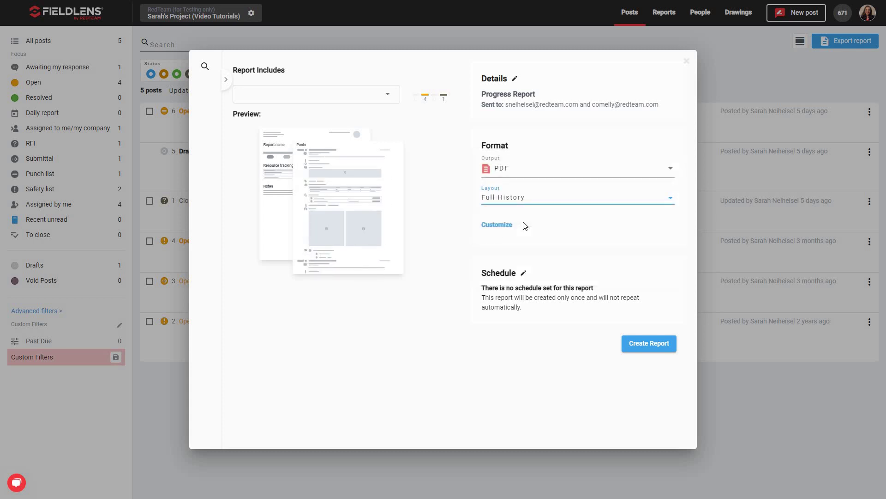
pyautogui.click(549, 204)
pyautogui.click(567, 215)
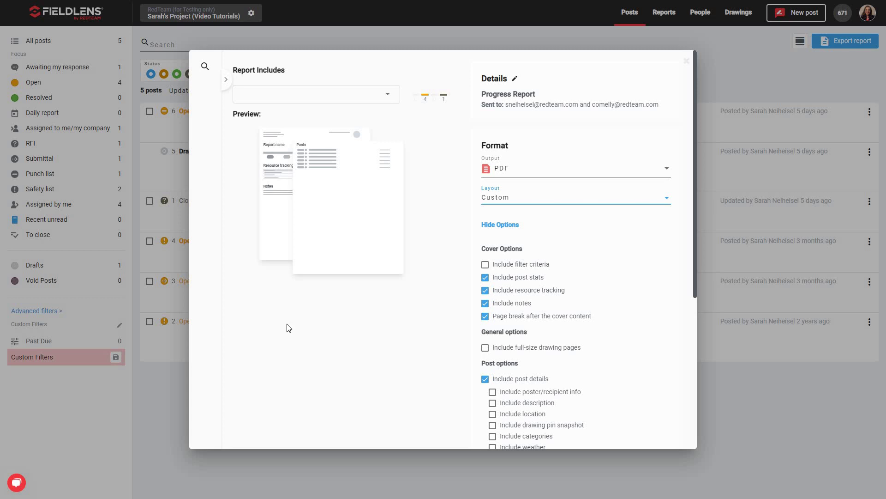
# - Scroll past the Custom PDF cover and post options down to the Schedule settings and edit them
pyautogui.scroll(-2, 625, 320)
pyautogui.scroll(-2, 626, 321)
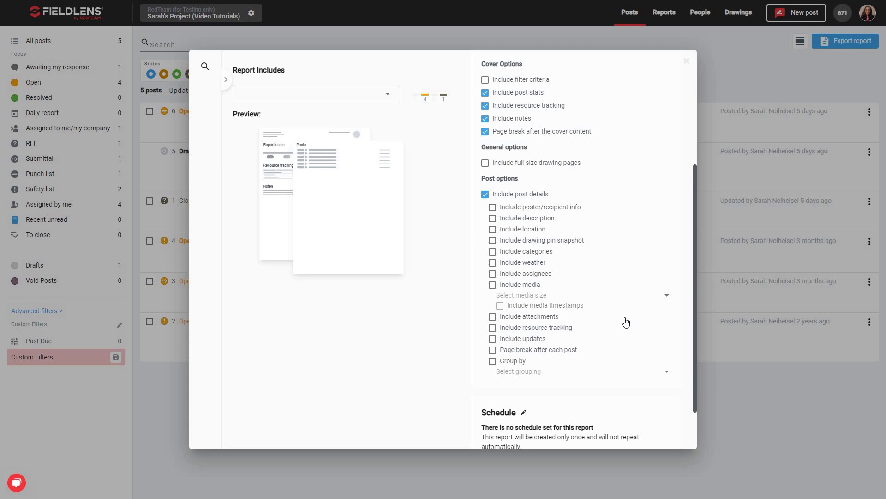
pyautogui.scroll(-1, 549, 404)
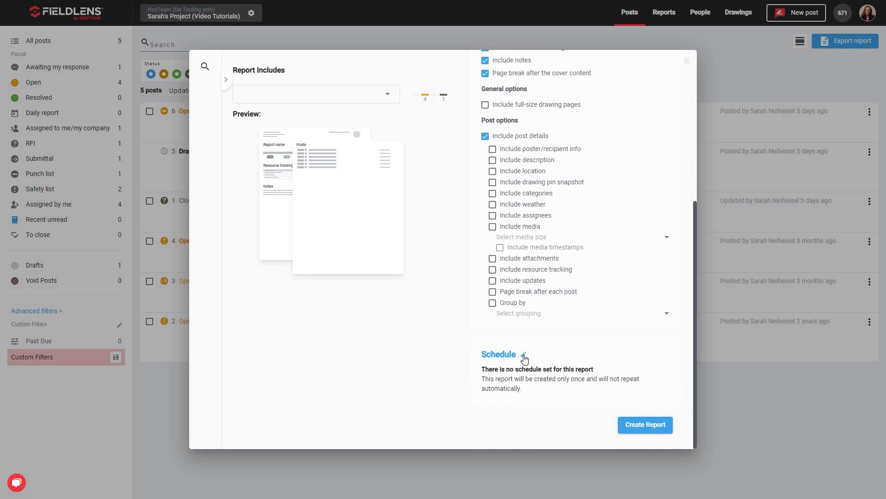
pyautogui.click(524, 355)
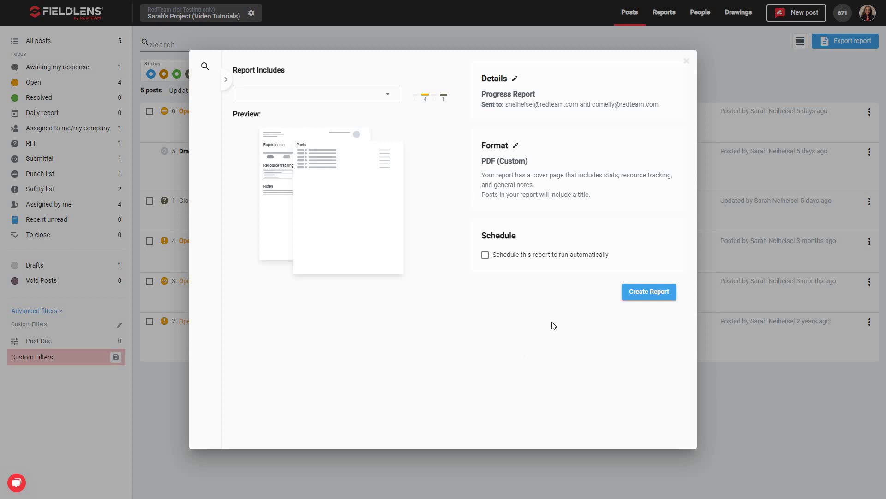
# - Enable automatic runs: weekly on weekdays at 10:00 AM from 12/14/2022, never ending
pyautogui.click(486, 255)
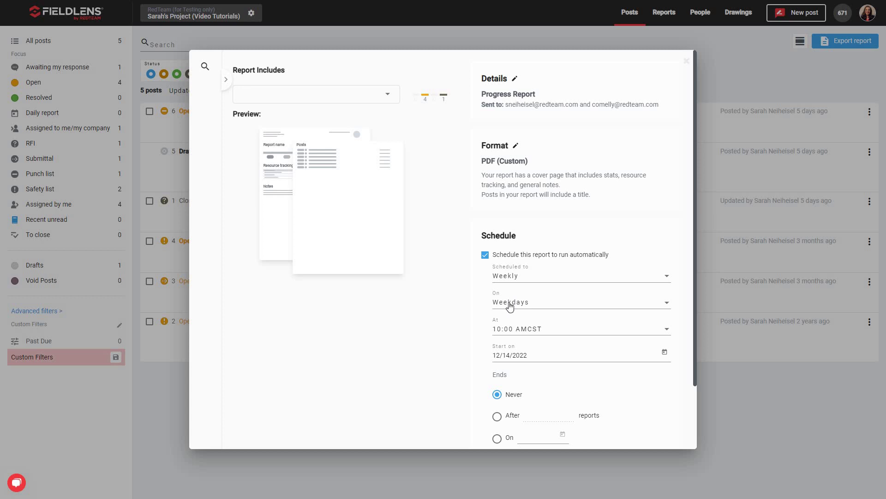
pyautogui.scroll(-2, 508, 305)
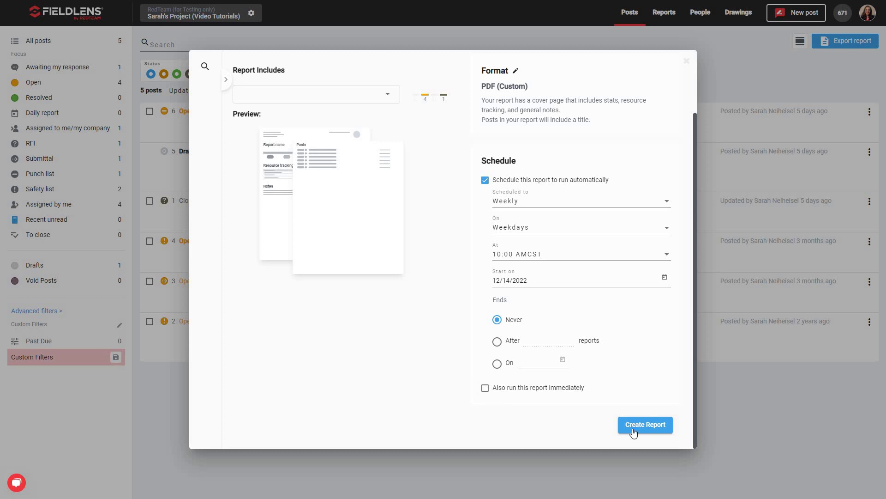
# - Create the scheduled Progress Report and refresh back to the All reports list
pyautogui.click(665, 430)
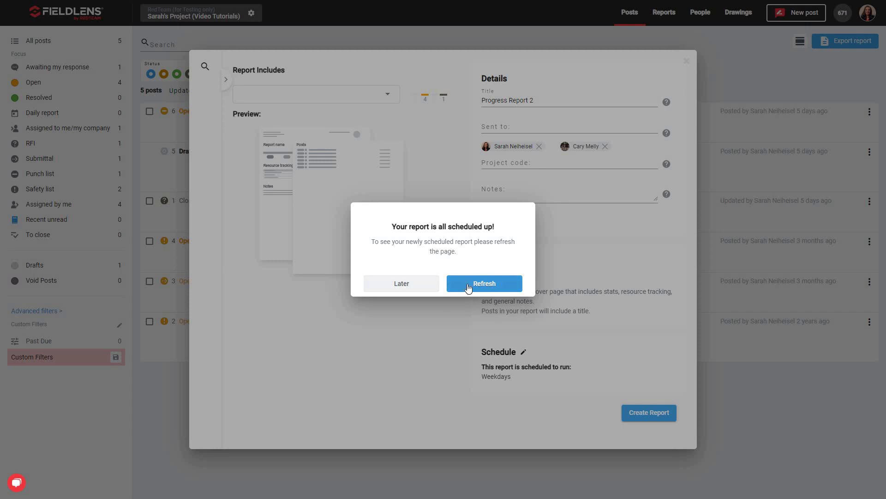
pyautogui.click(487, 286)
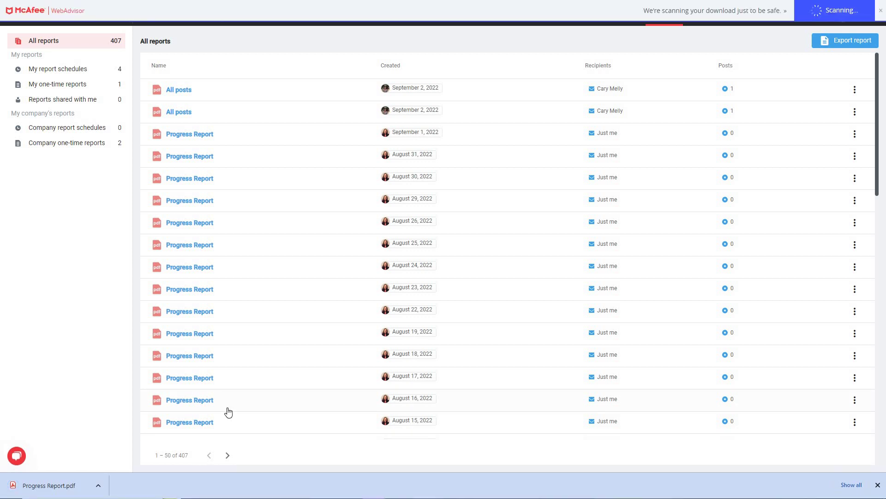
# - Show the download and rerun actions for the August 29, 2022 Progress Report
pyautogui.click(856, 202)
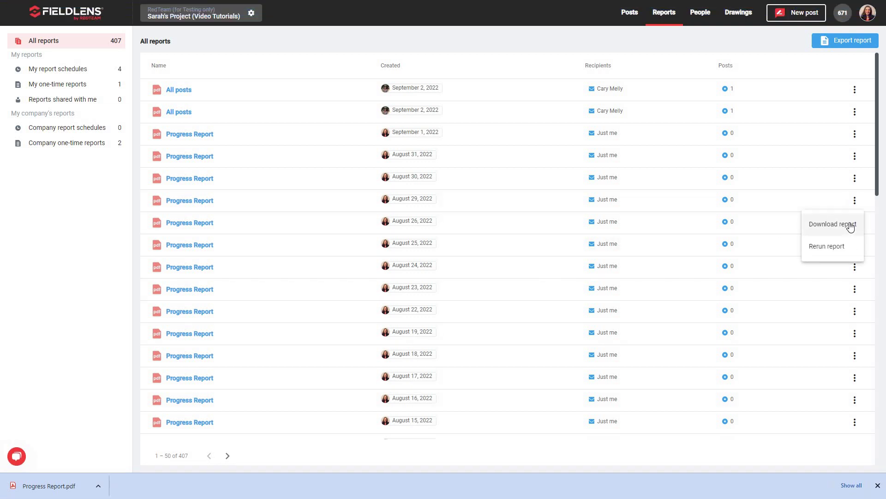